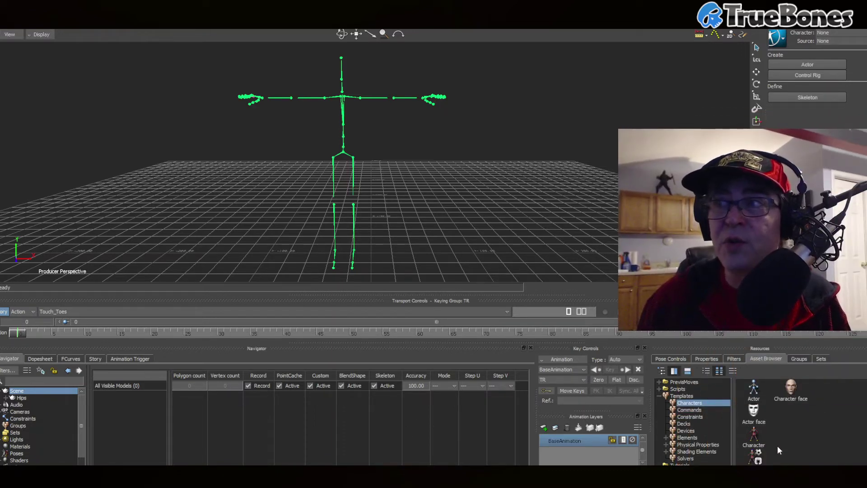
# - Drop the Character template on the green skeleton and characterize it as a biped
pyautogui.moveTo(755, 443); pyautogui.dragTo(362, 99)
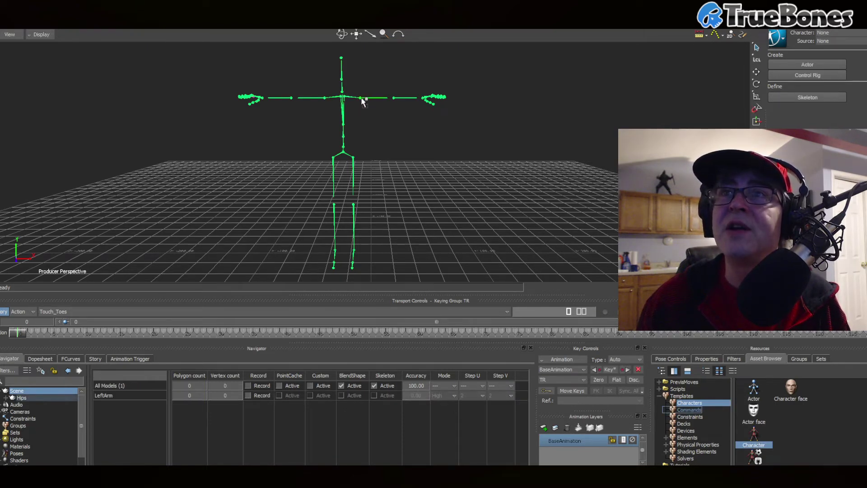
pyautogui.click(392, 98)
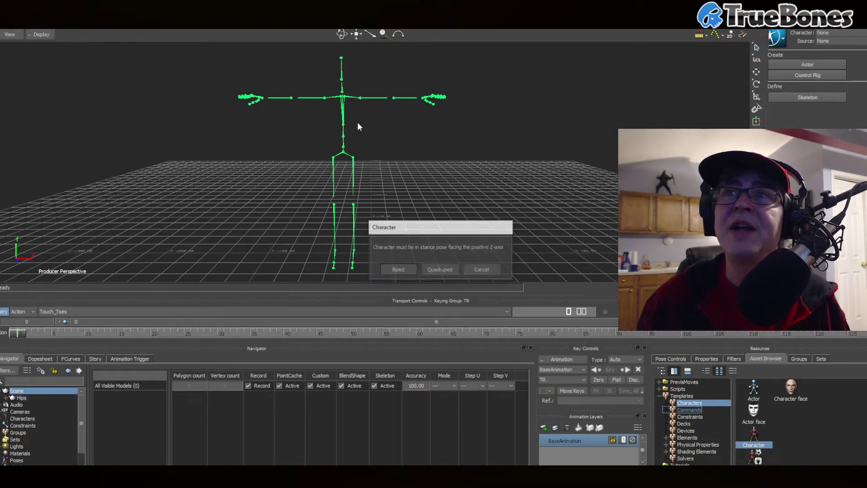
pyautogui.click(396, 271)
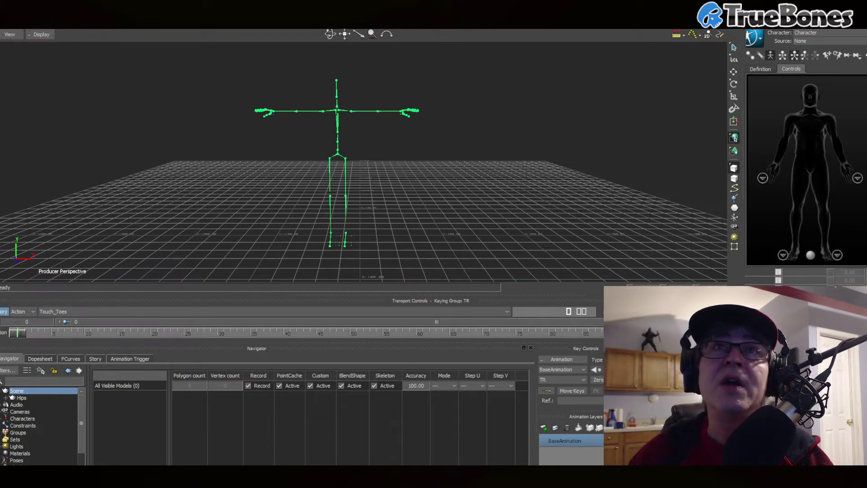
# - Merge the crashdummy file from Desktop > New Characters > Mixamo Characters
pyautogui.click(11, 23)
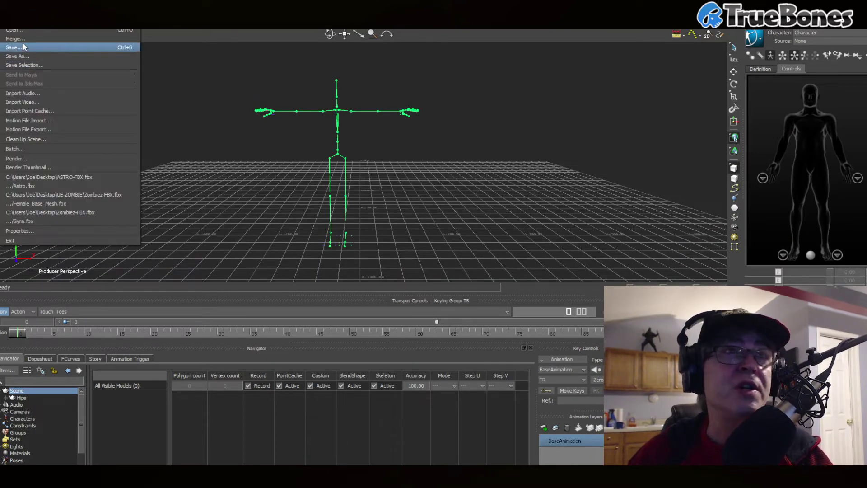
pyautogui.click(15, 30)
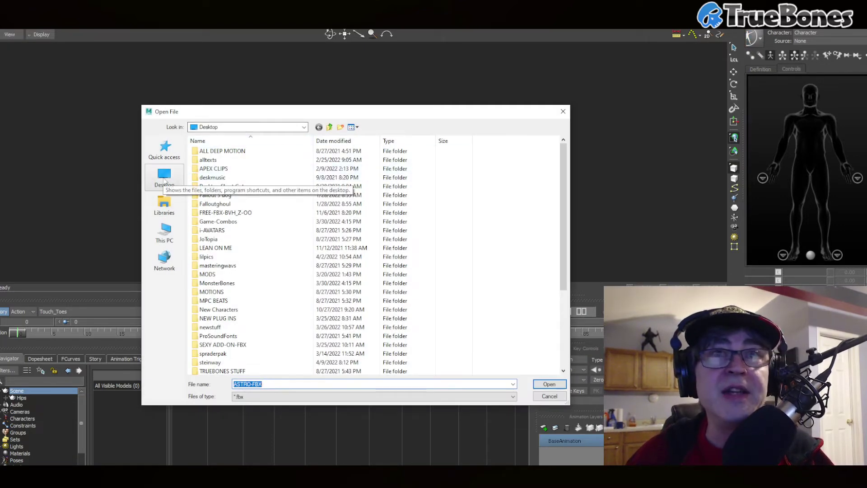
pyautogui.click(165, 174)
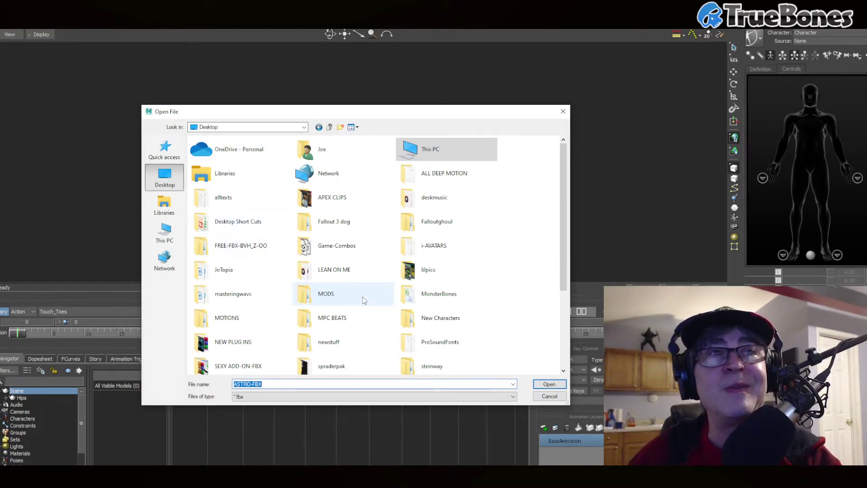
pyautogui.scroll(-5, 374, 316)
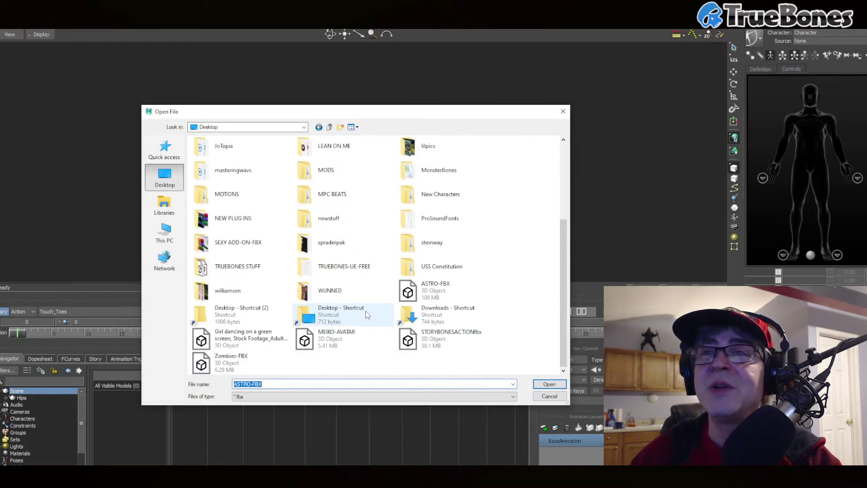
pyautogui.scroll(5, 368, 315)
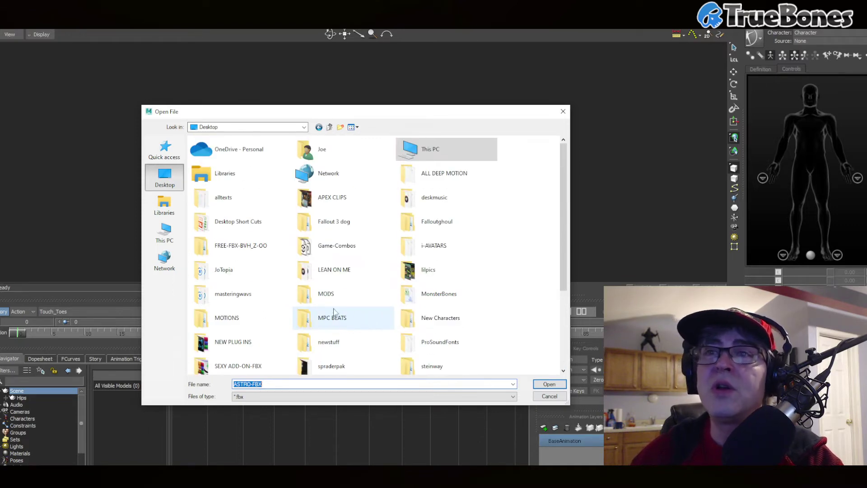
pyautogui.doubleClick(428, 317)
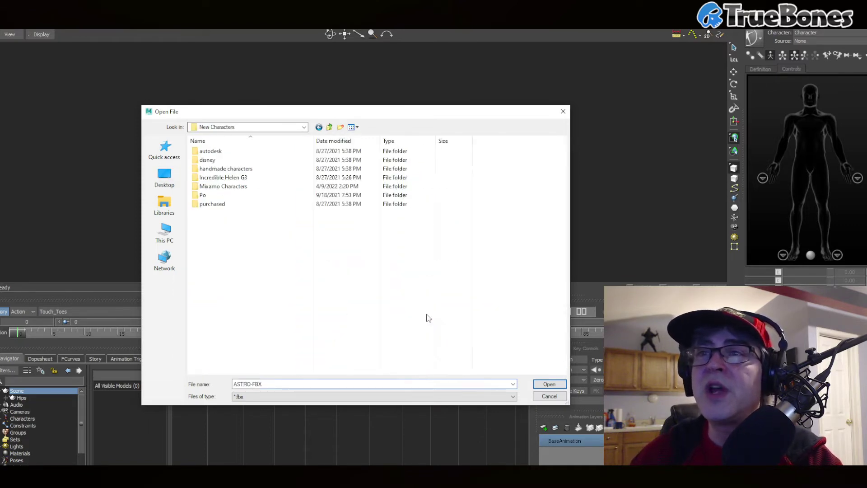
pyautogui.doubleClick(232, 189)
pyautogui.scroll(-3, 325, 253)
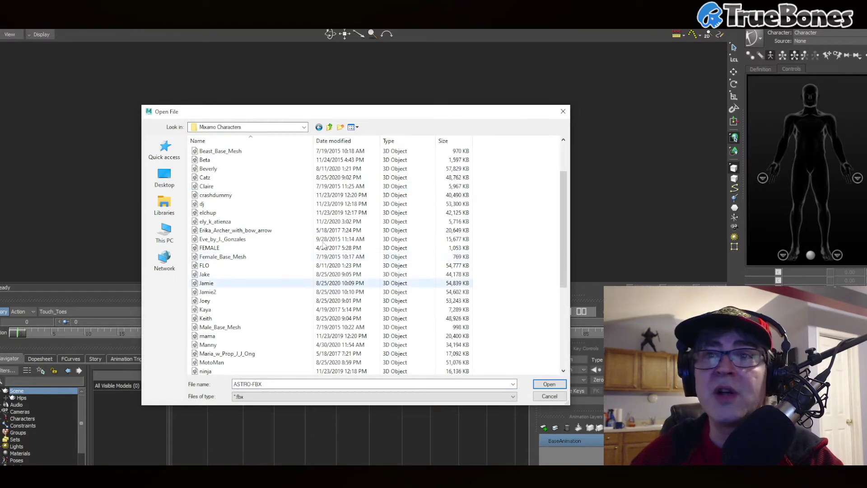
pyautogui.scroll(2, 289, 262)
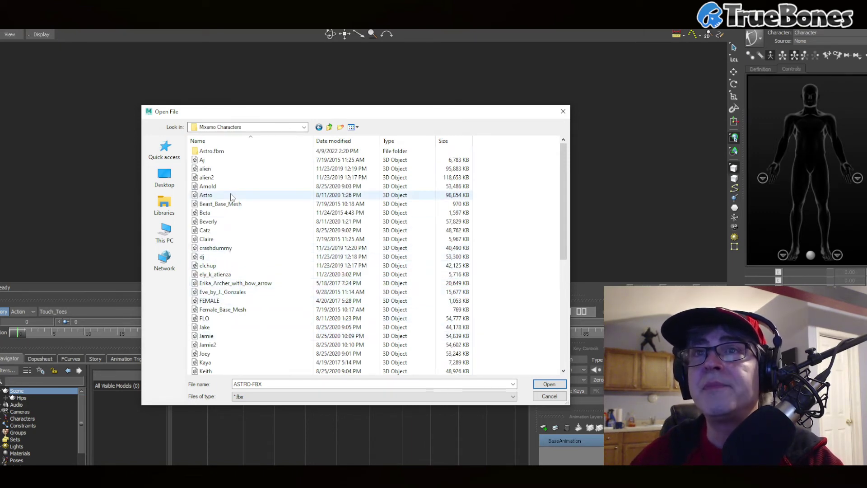
pyautogui.doubleClick(221, 247)
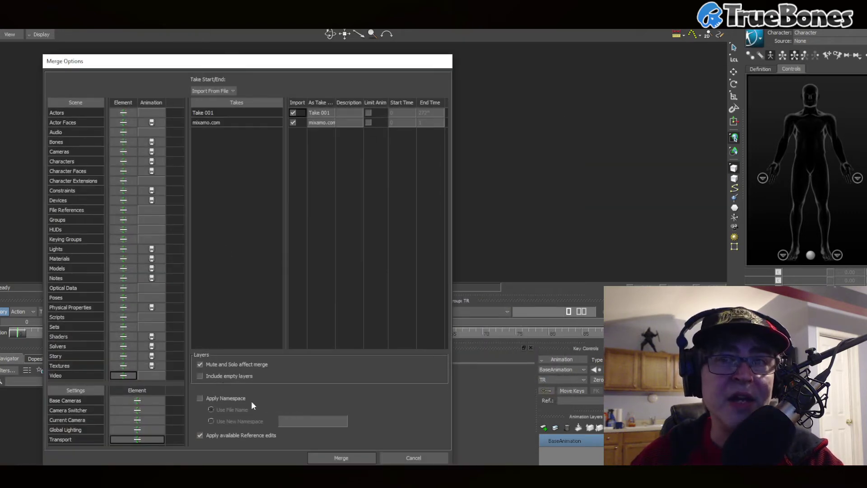
# - Merge the crash dummy with Apply Namespace enabled and expand Characters in the Navigator
pyautogui.click(243, 398)
pyautogui.click(331, 458)
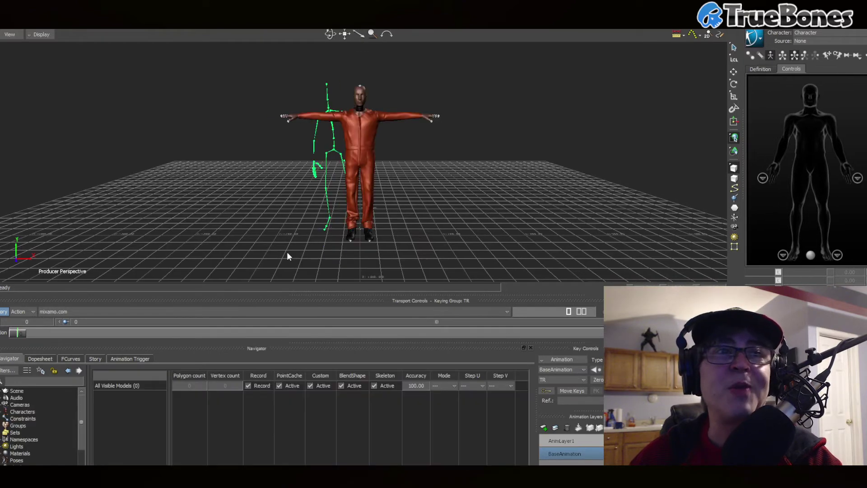
pyautogui.scroll(6, 287, 250)
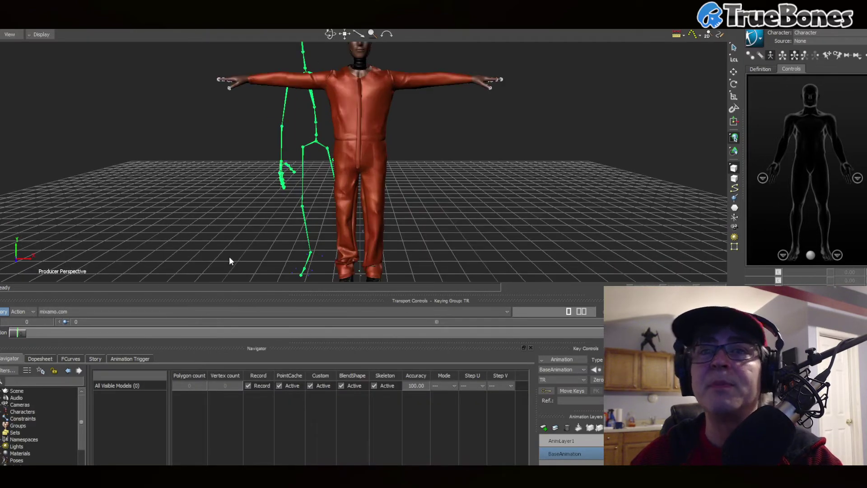
pyautogui.click(4, 413)
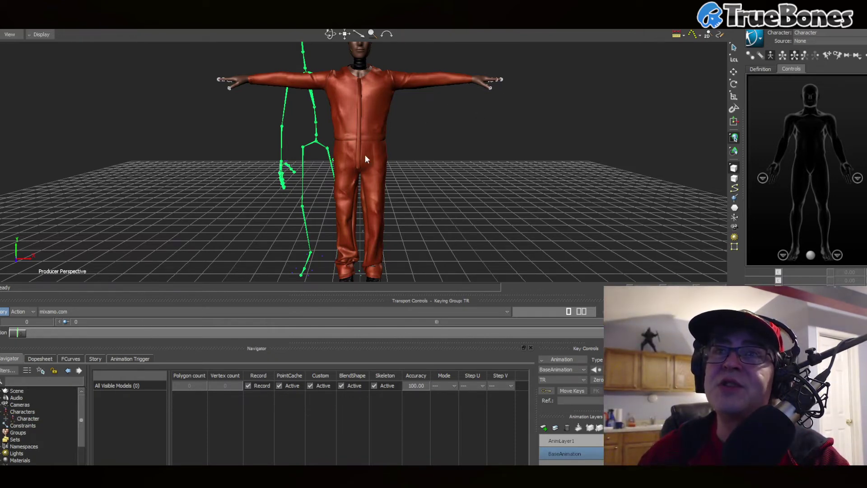
pyautogui.hotkey('ctrl', 'a')
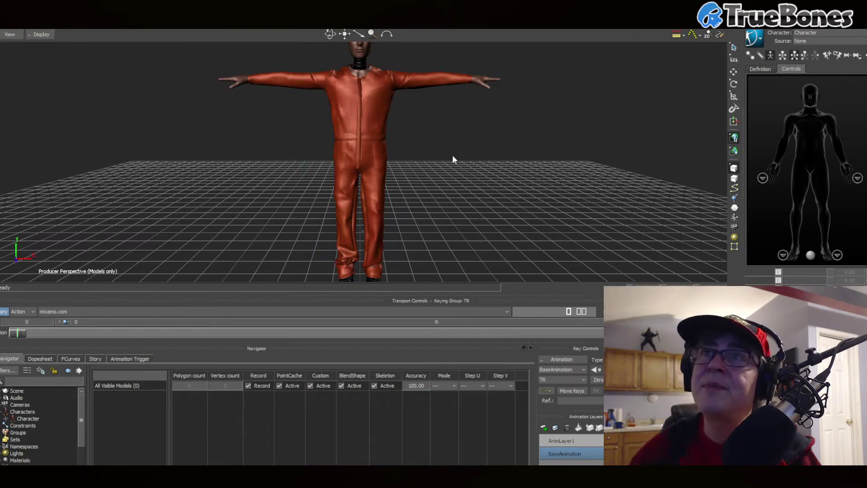
# - Characterize the crash dummy's skeleton as biped Character 1 and show its settings
pyautogui.hotkey('ctrl', 'a')
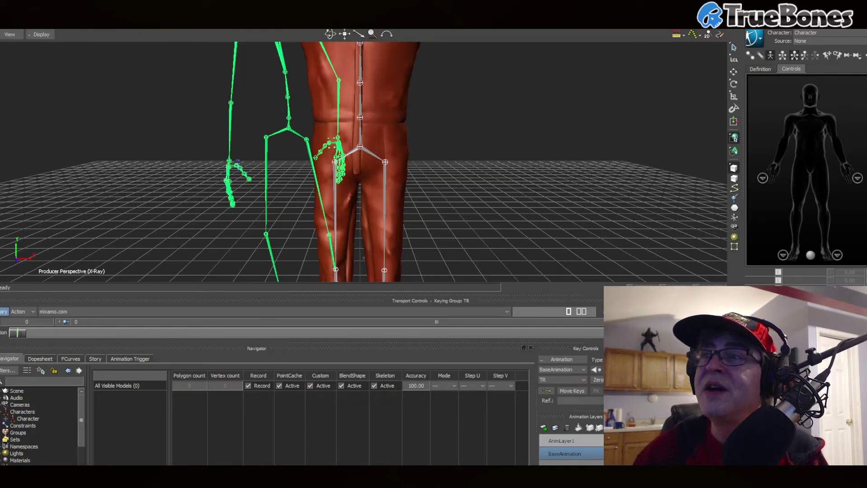
pyautogui.click(386, 165)
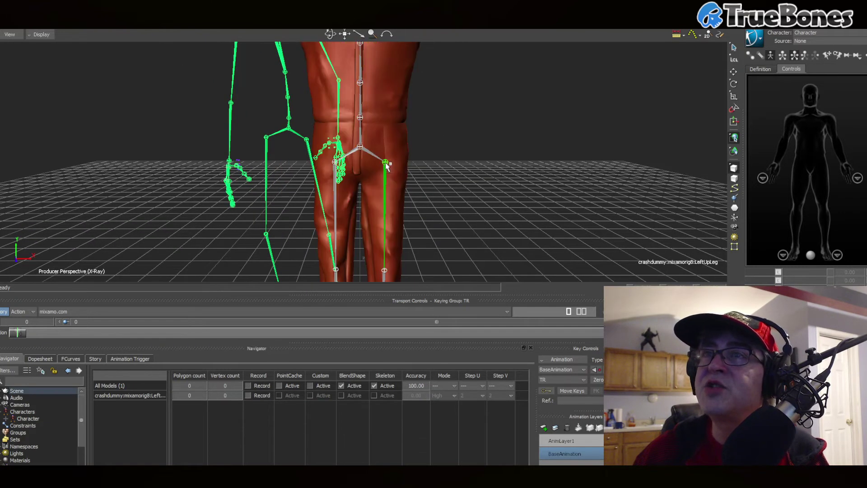
pyautogui.click(385, 162)
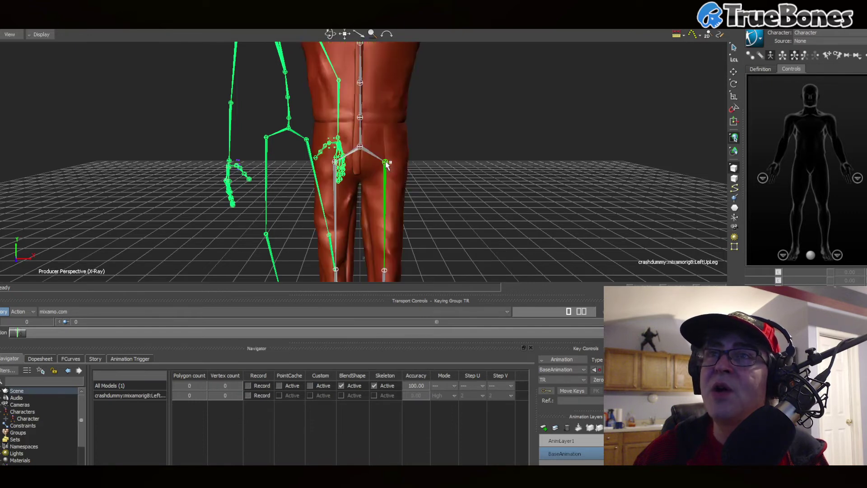
pyautogui.click(418, 161)
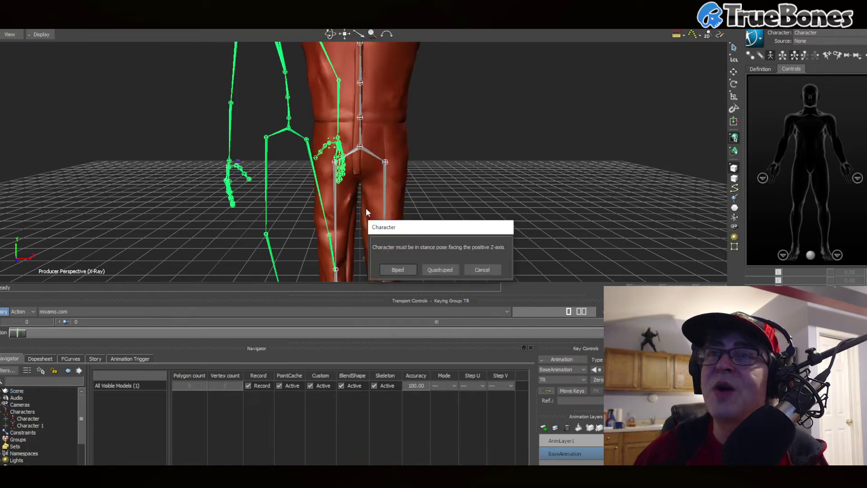
pyautogui.click(397, 270)
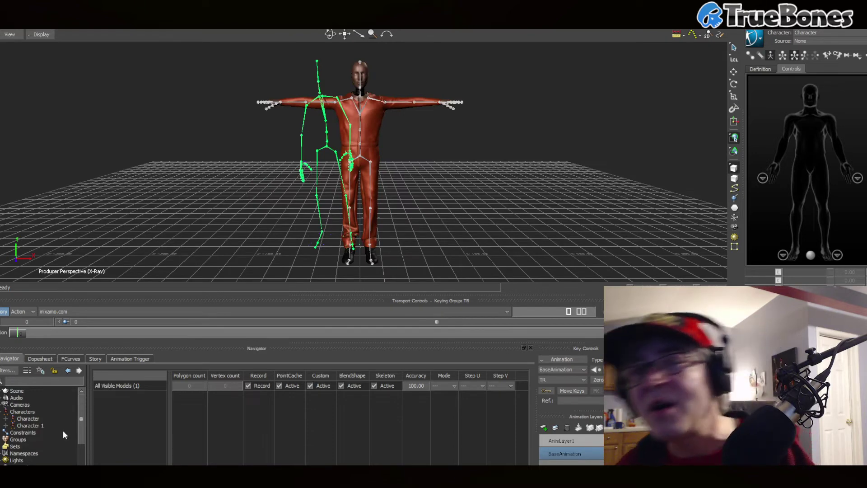
pyautogui.click(30, 425)
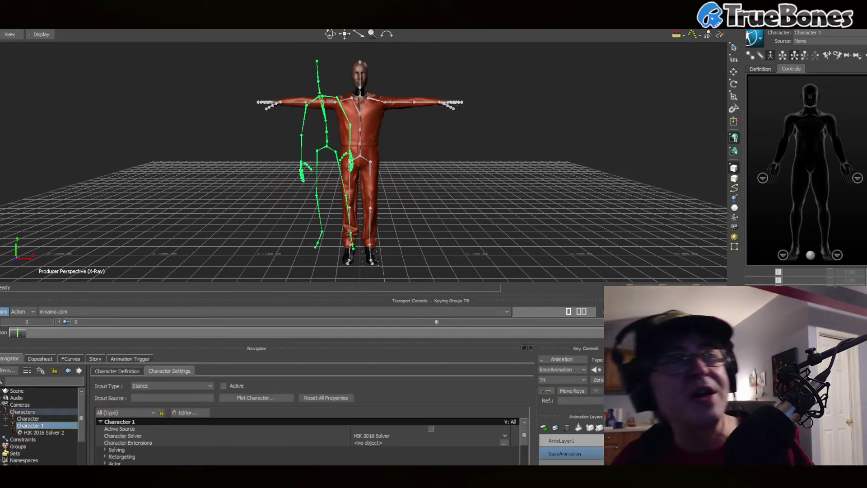
# - Drive Character 1 actively from the skeleton's Character, play Cowboy_Draw, and choose plotting to Skeleton
pyautogui.click(189, 385)
pyautogui.click(150, 401)
pyautogui.click(223, 385)
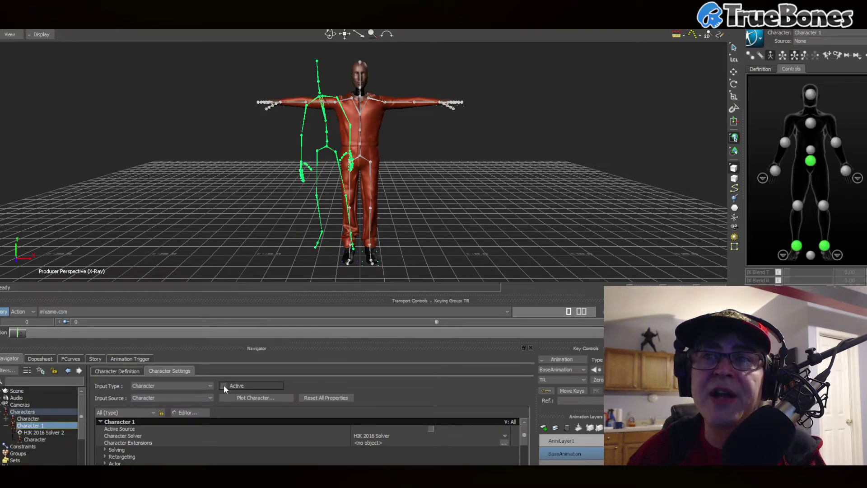
pyautogui.click(69, 311)
pyautogui.click(82, 248)
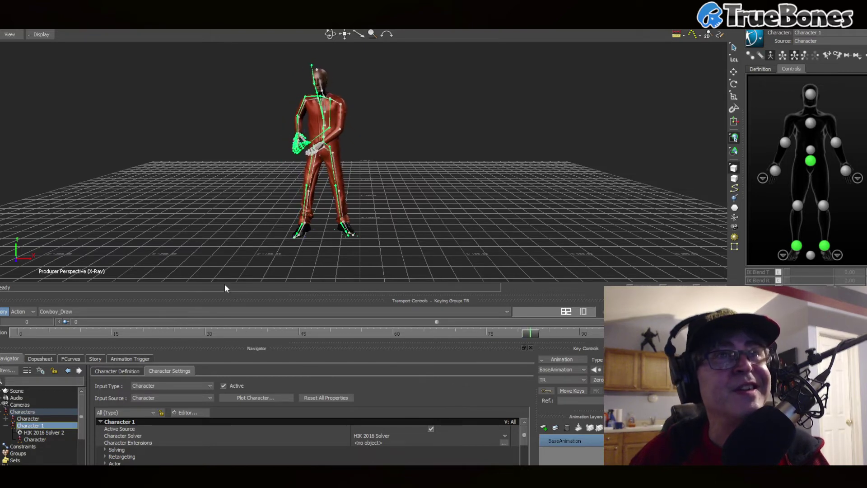
pyautogui.click(264, 398)
pyautogui.click(405, 271)
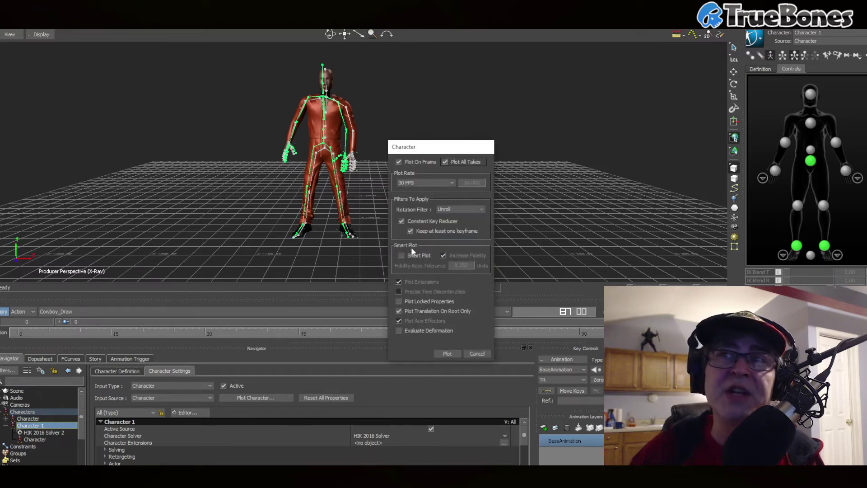
# - Plot all takes onto the crash dummy's skeleton
pyautogui.click(447, 354)
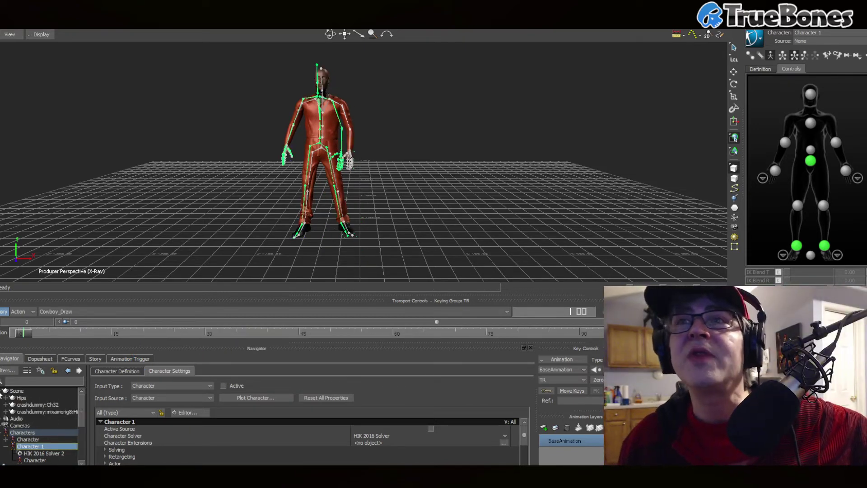
# - Delete the original Hips skeleton branch and the Character constraining it
pyautogui.click(33, 397)
pyautogui.rightClick(35, 396)
pyautogui.click(58, 383)
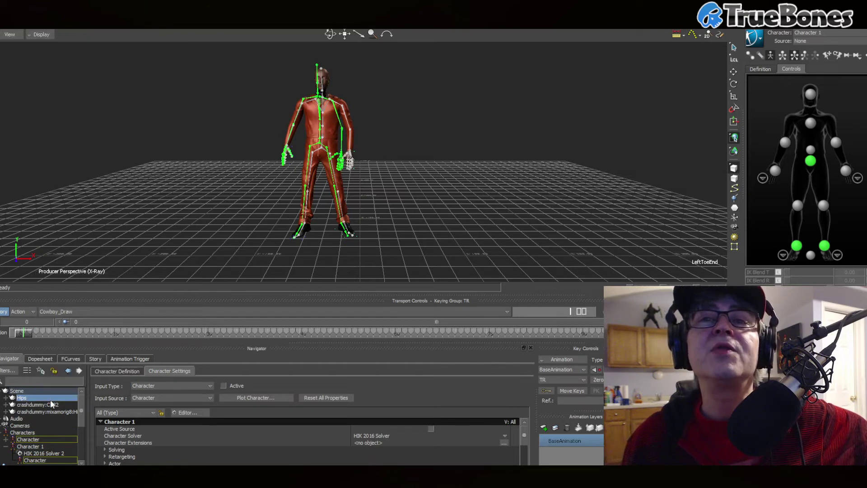
pyautogui.rightClick(52, 396)
pyautogui.moveTo(117, 341)
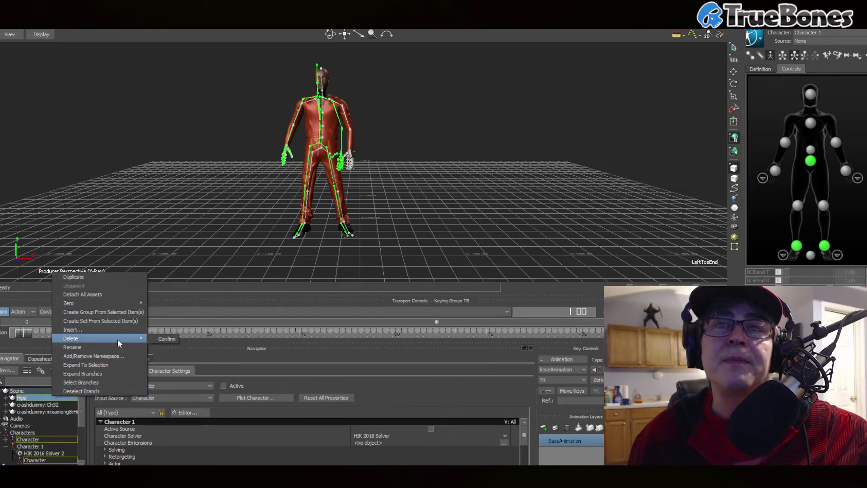
pyautogui.click(167, 340)
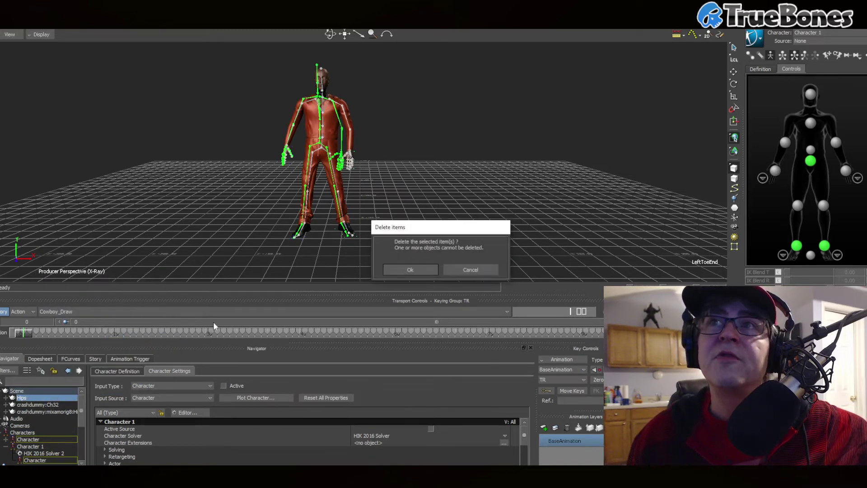
pyautogui.click(428, 270)
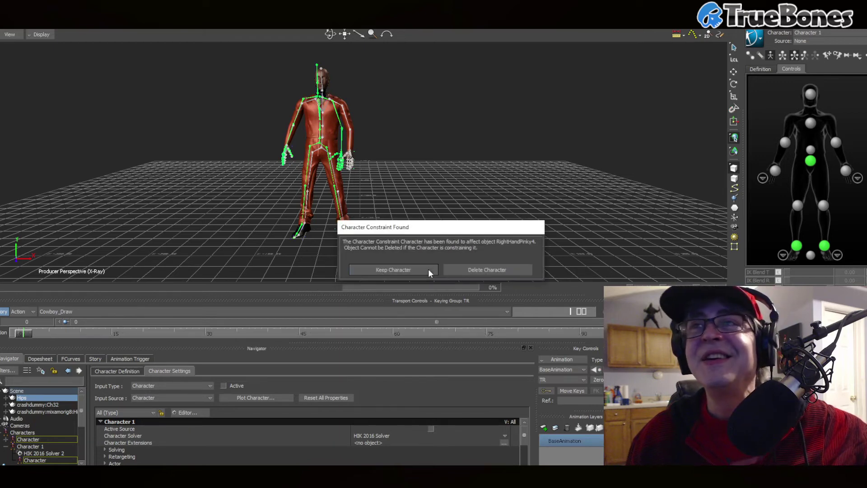
pyautogui.click(462, 269)
pyautogui.click(462, 268)
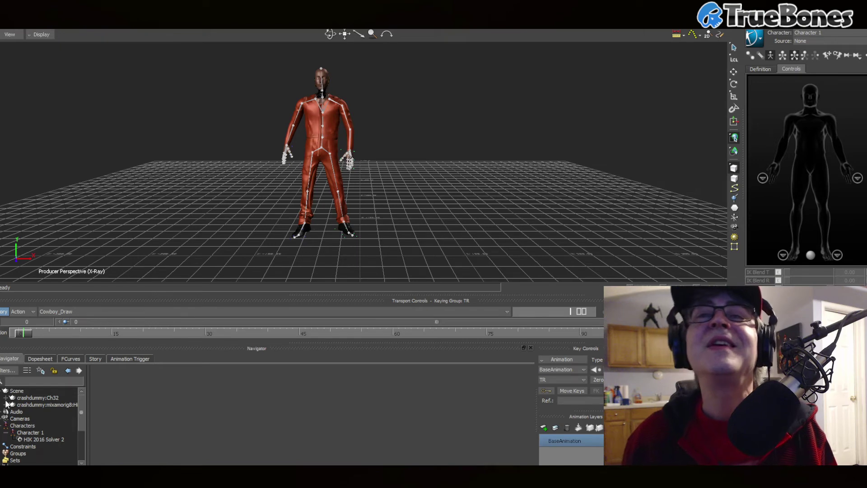
# - Remove the crashdummy namespaces from both crash dummy hierarchies, then play the take
pyautogui.click(36, 398)
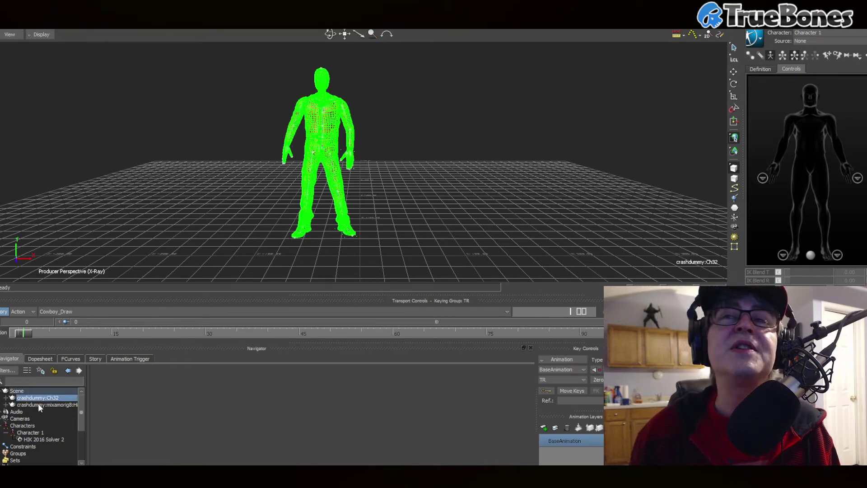
pyautogui.rightClick(38, 399)
pyautogui.click(71, 389)
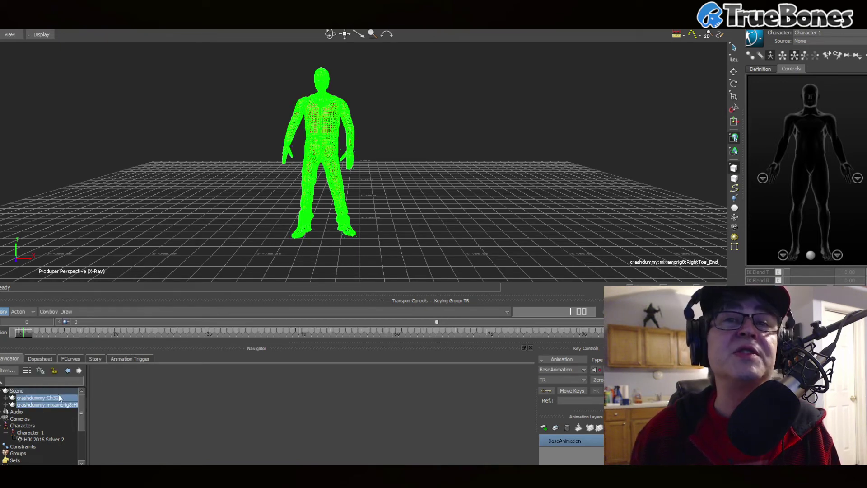
pyautogui.rightClick(53, 397)
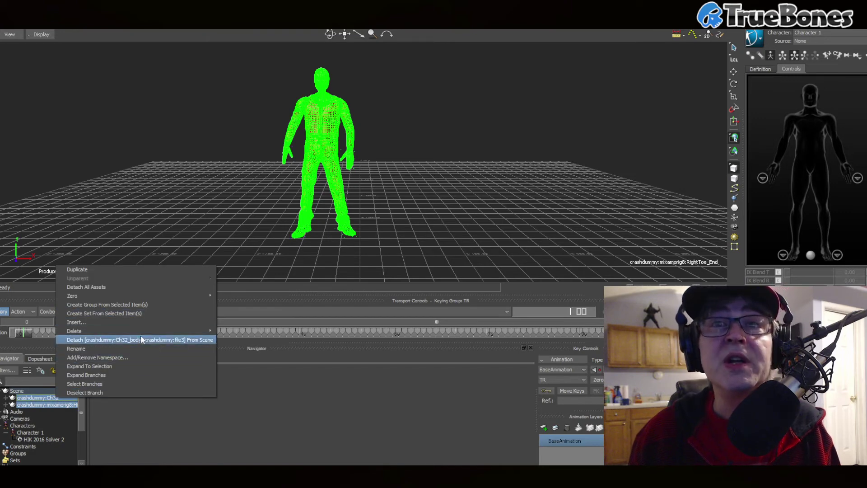
pyautogui.click(136, 358)
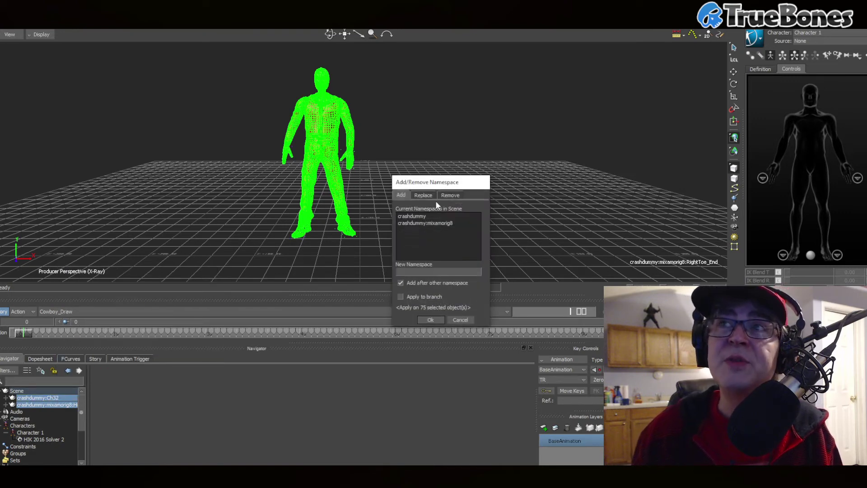
pyautogui.click(451, 197)
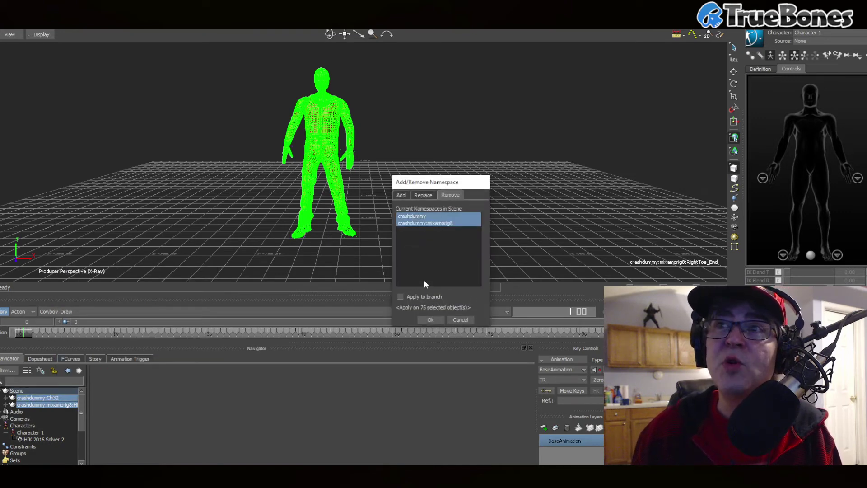
pyautogui.click(431, 320)
pyautogui.press('space')
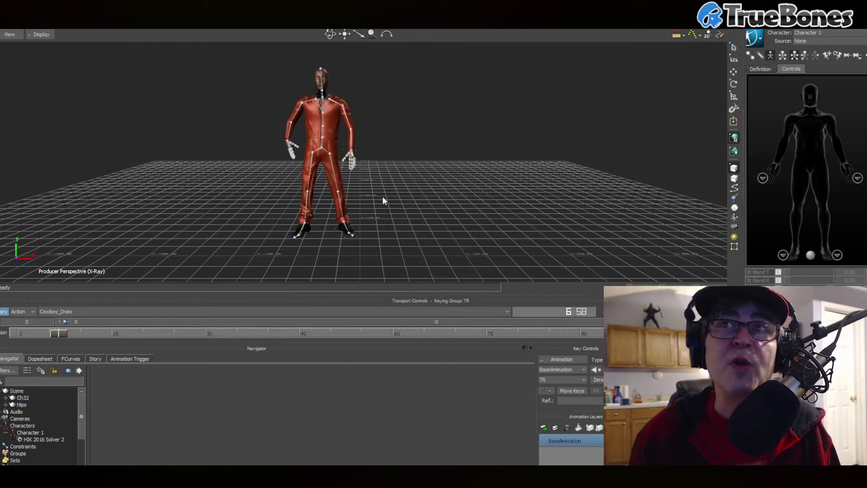
# - Preview the Toss take, then make Lie_to_Stand the current take
pyautogui.click(90, 311)
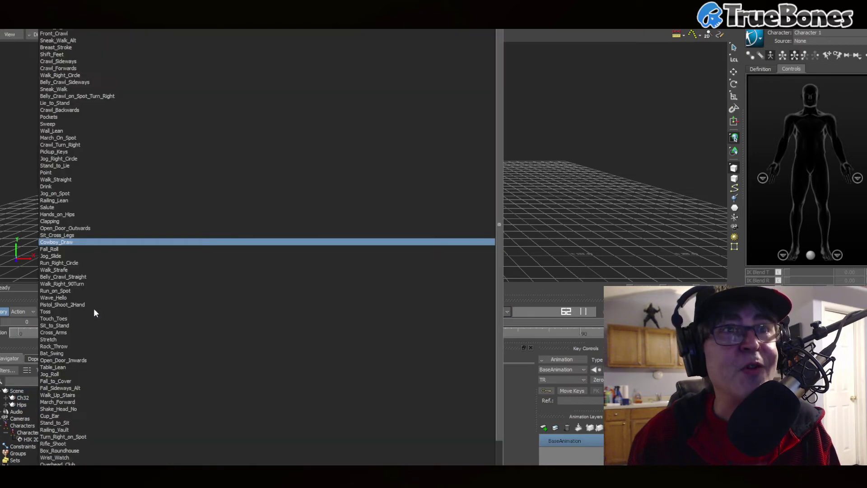
pyautogui.click(91, 310)
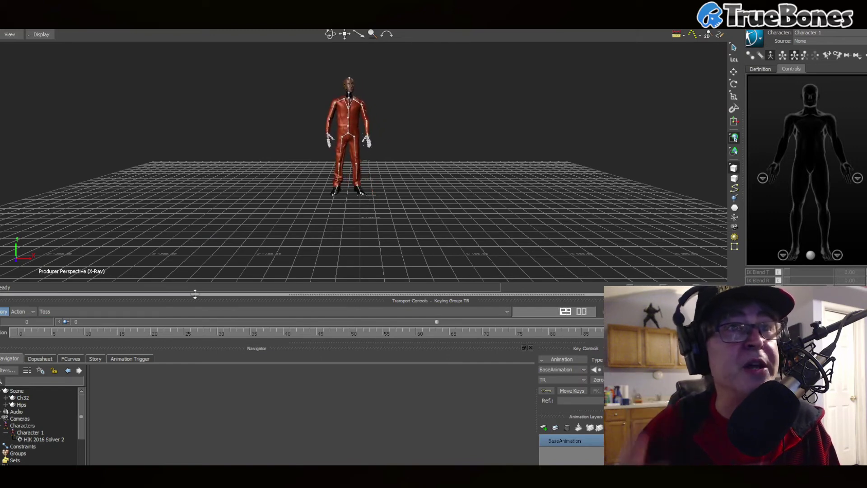
pyautogui.click(131, 316)
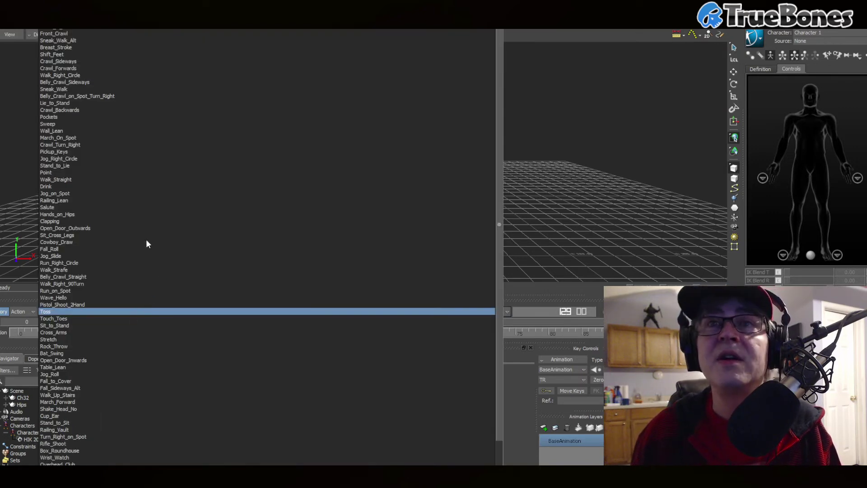
pyautogui.click(67, 106)
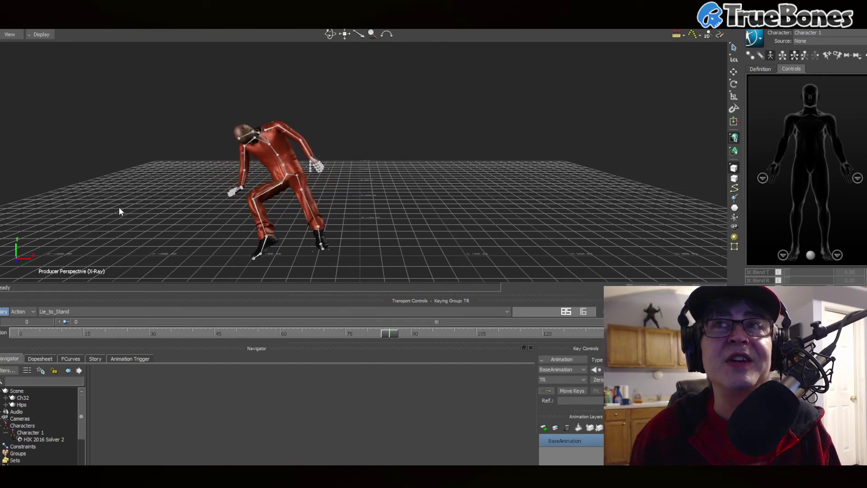
pyautogui.hotkey('alt', 'f')
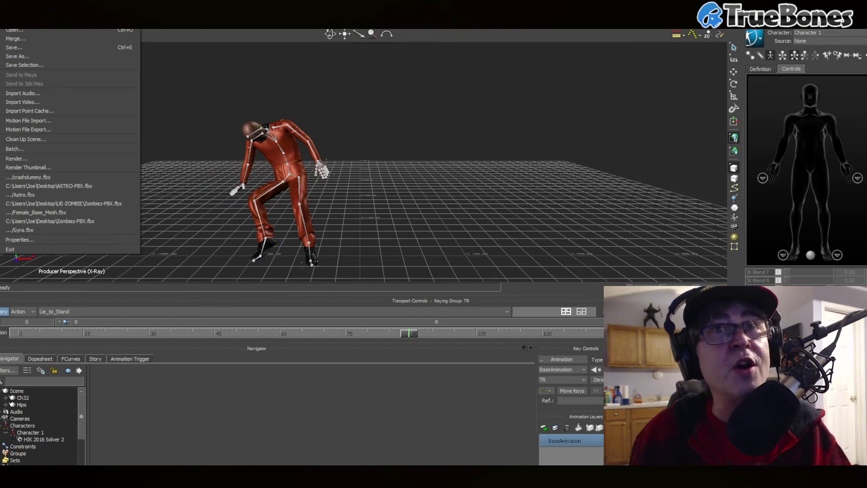
# - Save the scene with all takes as DUMMY-UE.fbx on the Desktop and close MotionBuilder
pyautogui.moveTo(18, 25)
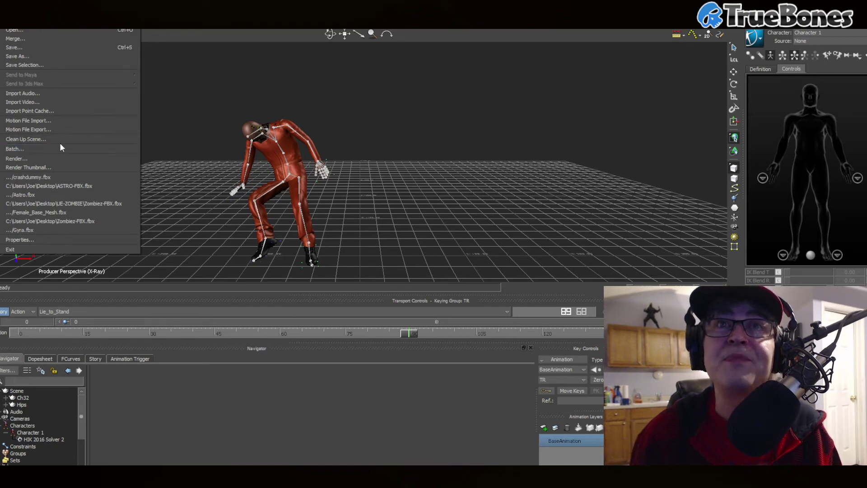
pyautogui.click(50, 57)
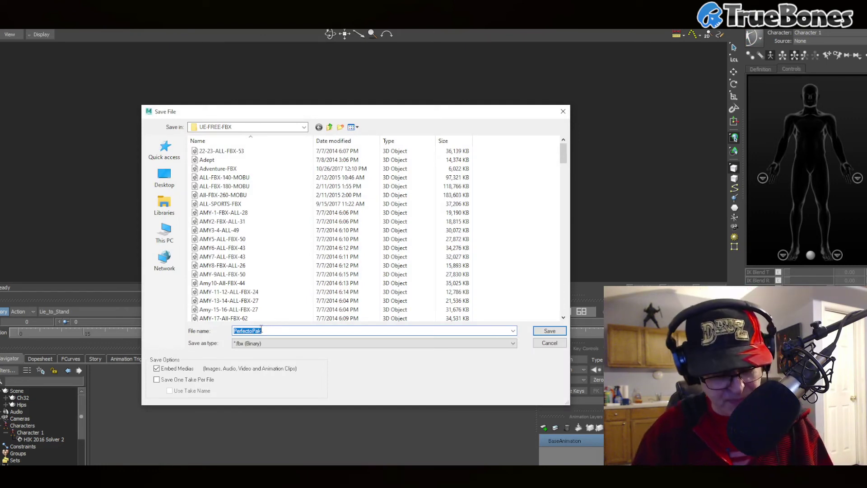
pyautogui.write('DUMMY')
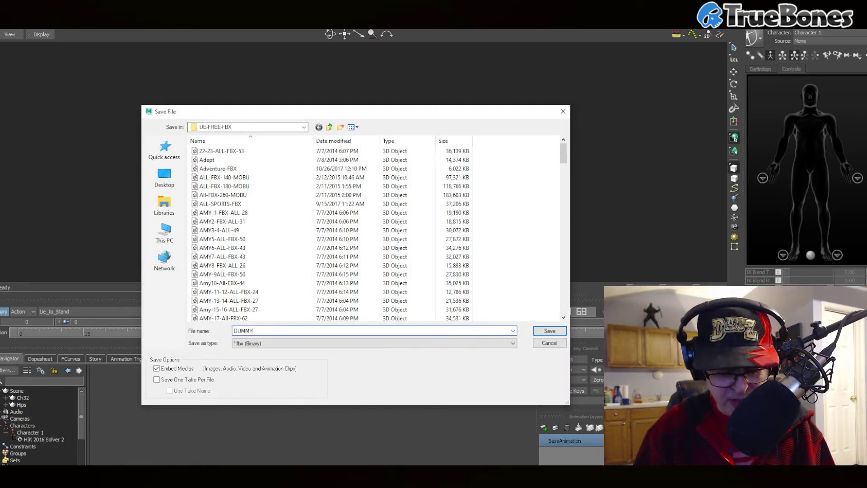
pyautogui.write('-U')
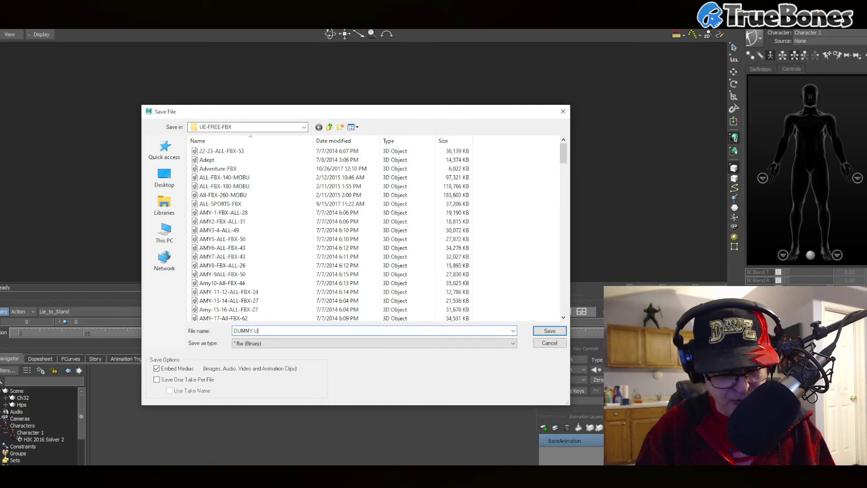
pyautogui.write('E')
pyautogui.click(174, 179)
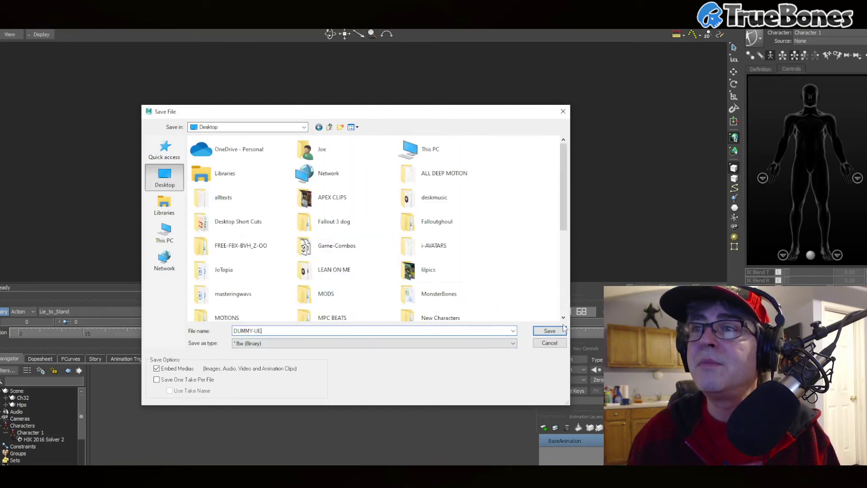
pyautogui.click(549, 331)
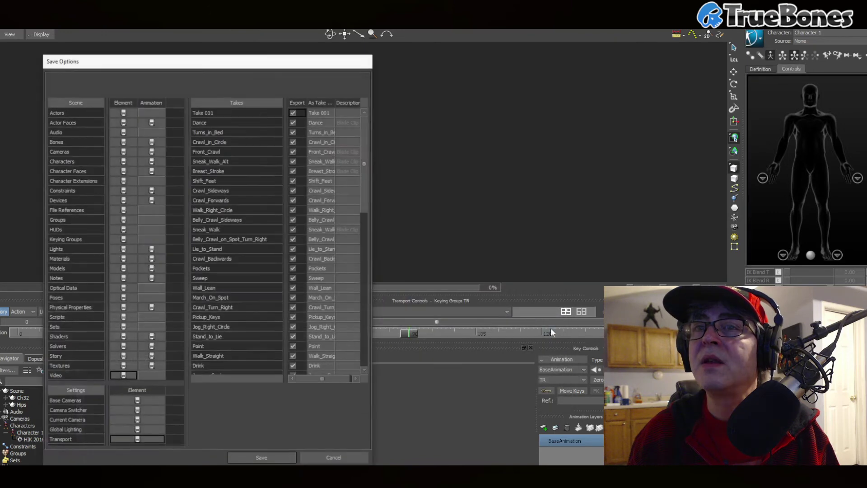
pyautogui.scroll(-5, 253, 343)
pyautogui.scroll(-3, 253, 362)
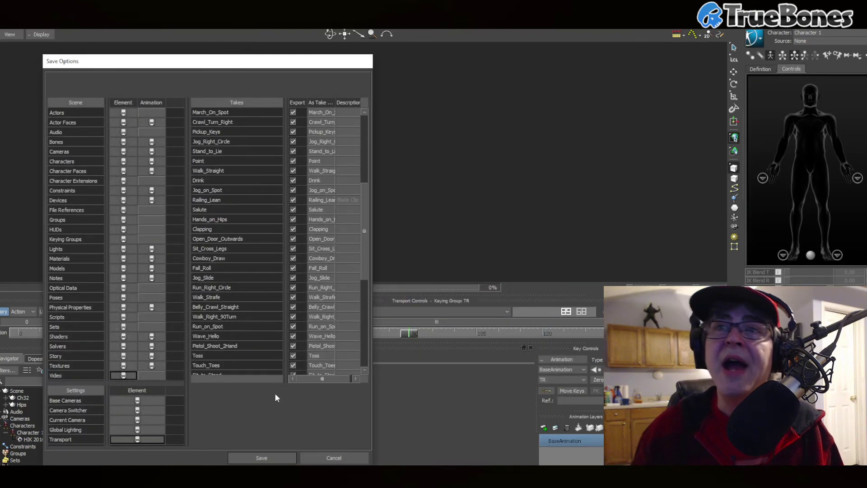
pyautogui.click(262, 458)
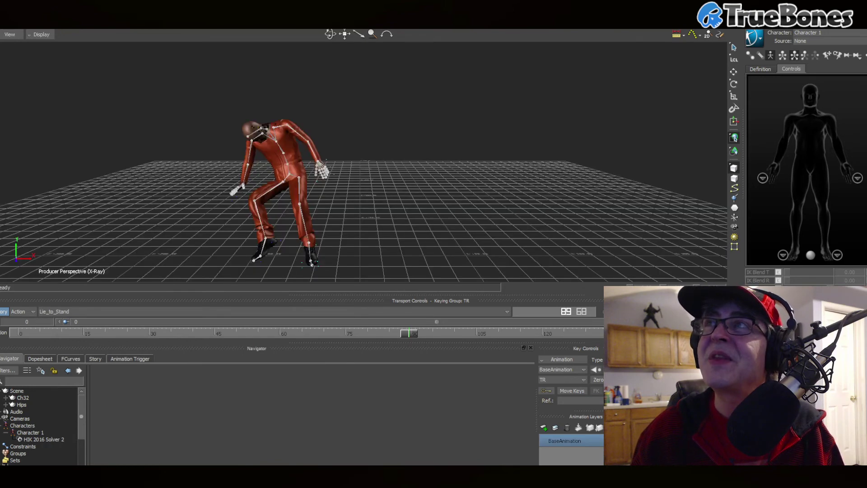
pyautogui.hotkey('alt', 'F4')
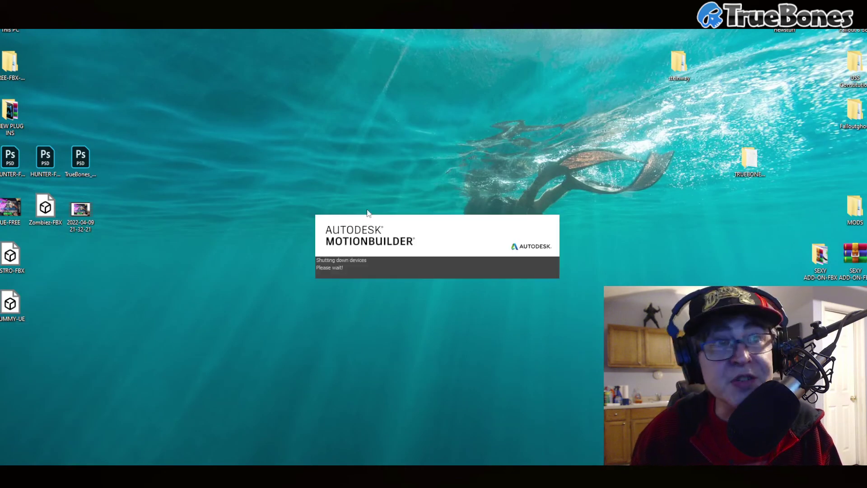
# - Open the exported DUMMY-UE FBX from the desktop in Windows 3D Viewer
pyautogui.doubleClick(18, 308)
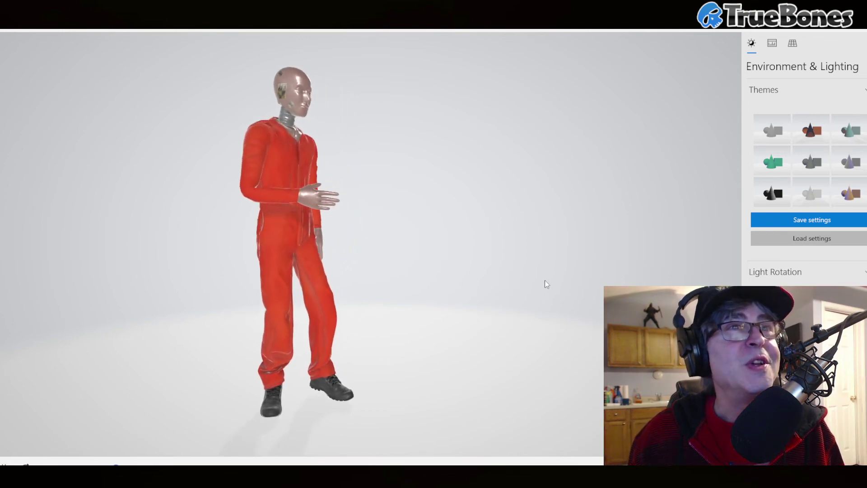
# - Switch the crash dummy to another animation from its animation list
pyautogui.click(734, 235)
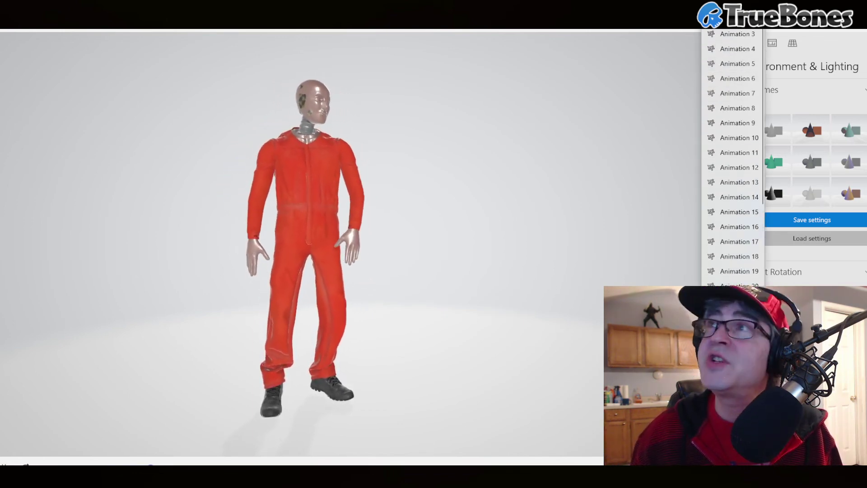
pyautogui.click(738, 63)
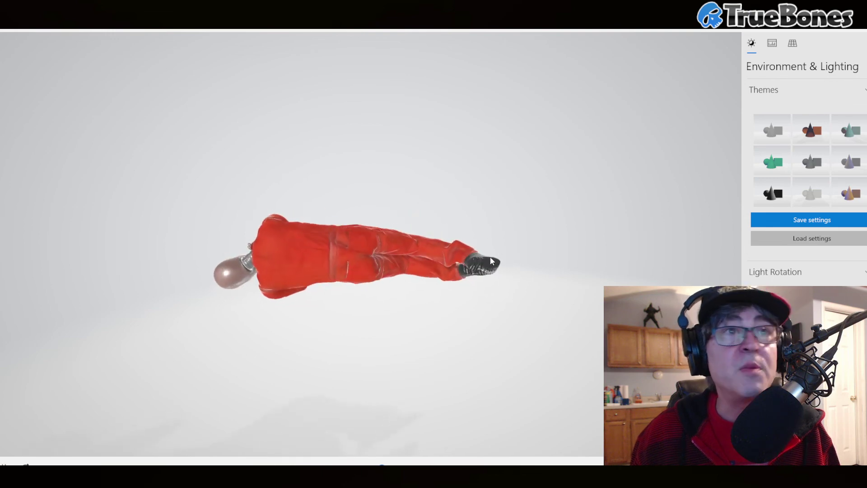
pyautogui.click(732, 29)
pyautogui.click(706, 55)
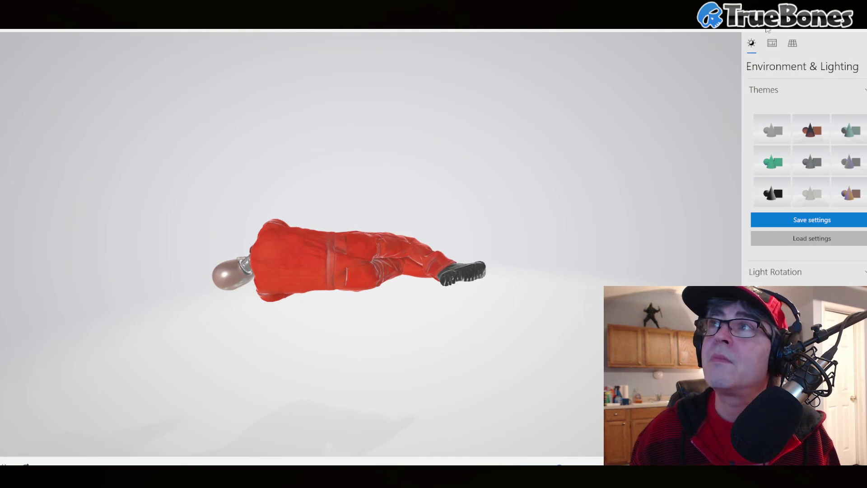
# - Try animations further down the list, ending on a standing one viewed from the side
pyautogui.click(719, 84)
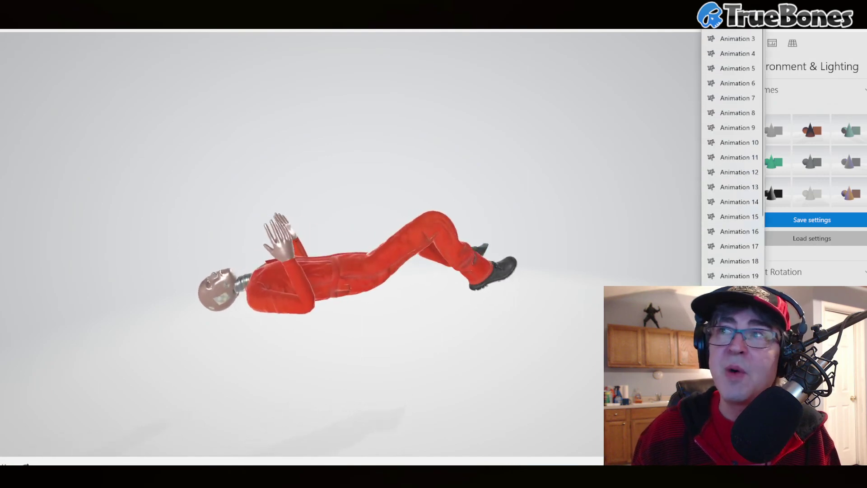
pyautogui.click(719, 82)
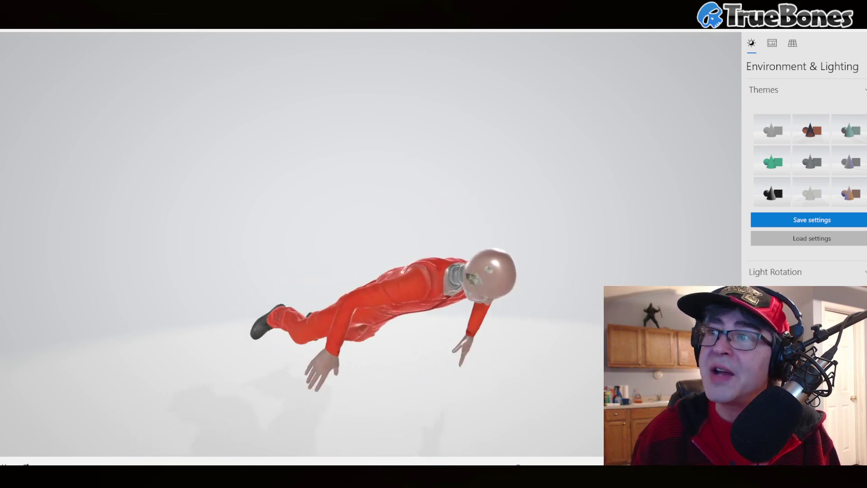
pyautogui.scroll(-1, 804, 158)
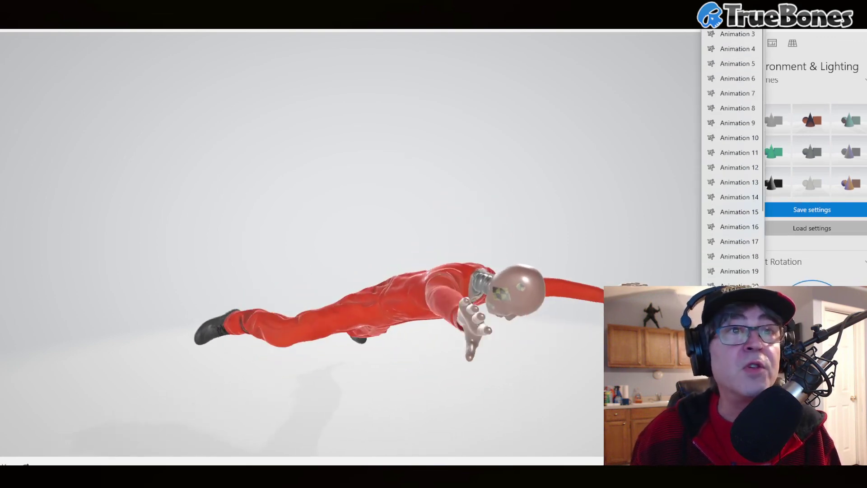
pyautogui.scroll(-2, 739, 181)
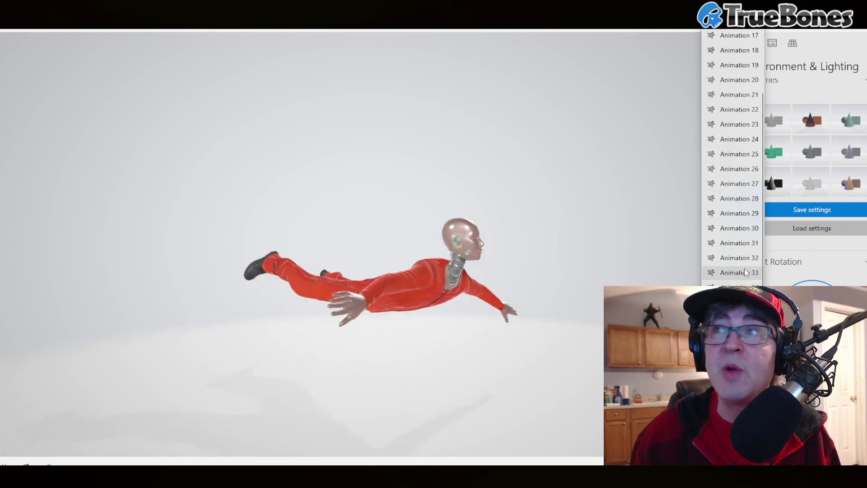
pyautogui.click(739, 240)
pyautogui.moveTo(402, 289); pyautogui.dragTo(348, 311)
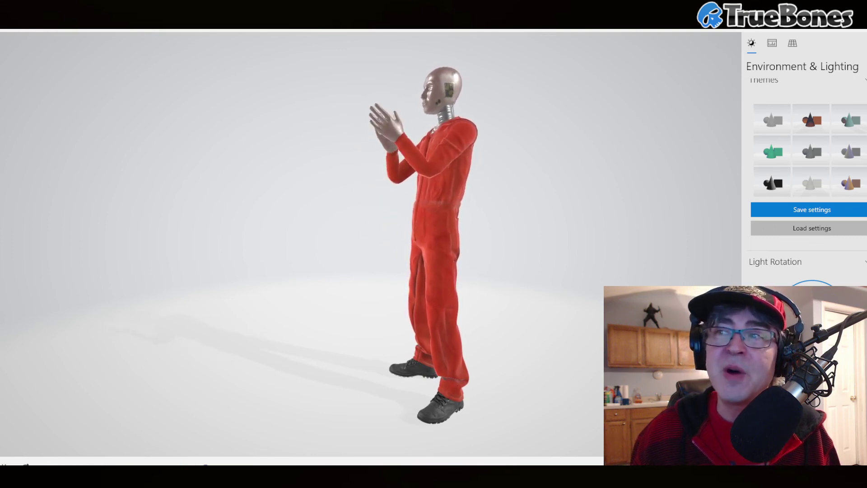
pyautogui.click(736, 294)
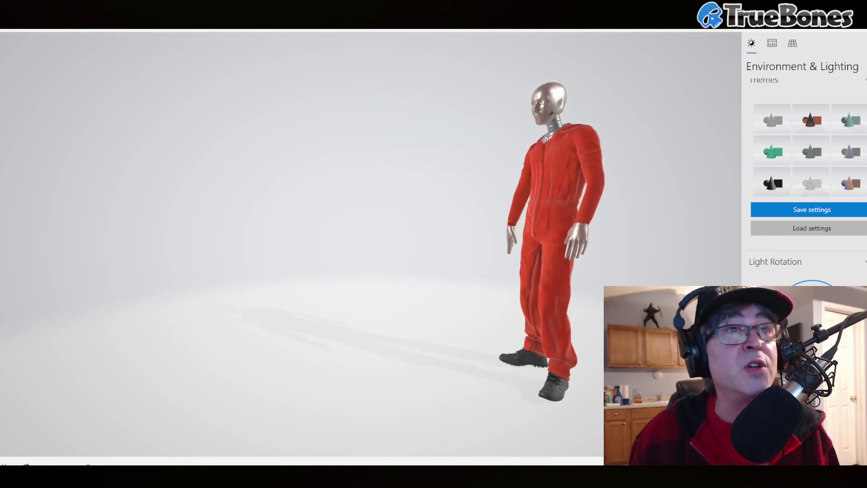